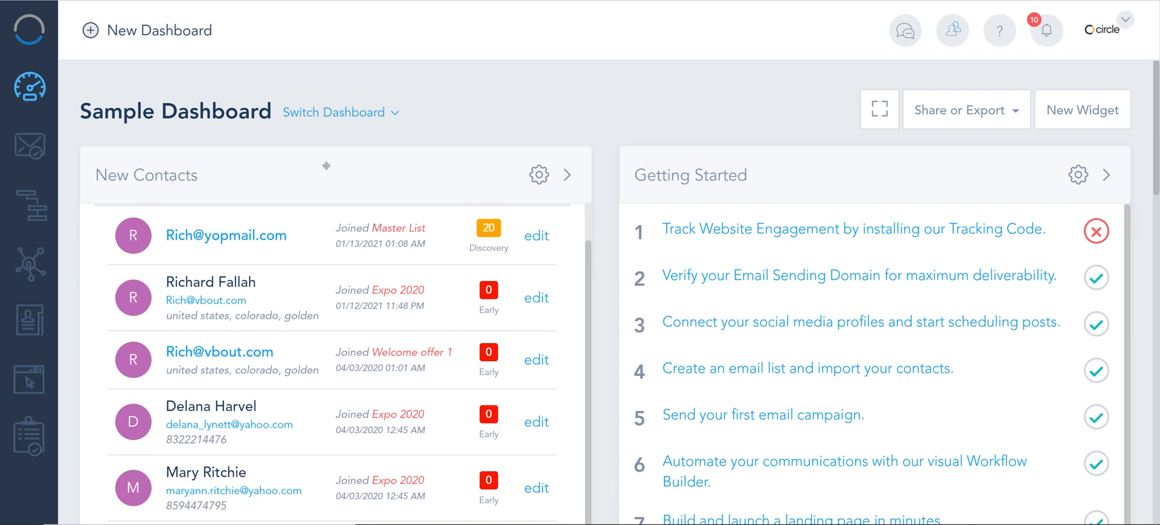
Step: Review the dashboard switching options and the public share link of the Sample Dashboard
{"action": "left_click_drag", "start_coordinate": [151, 112], "coordinate": [240, 116]}
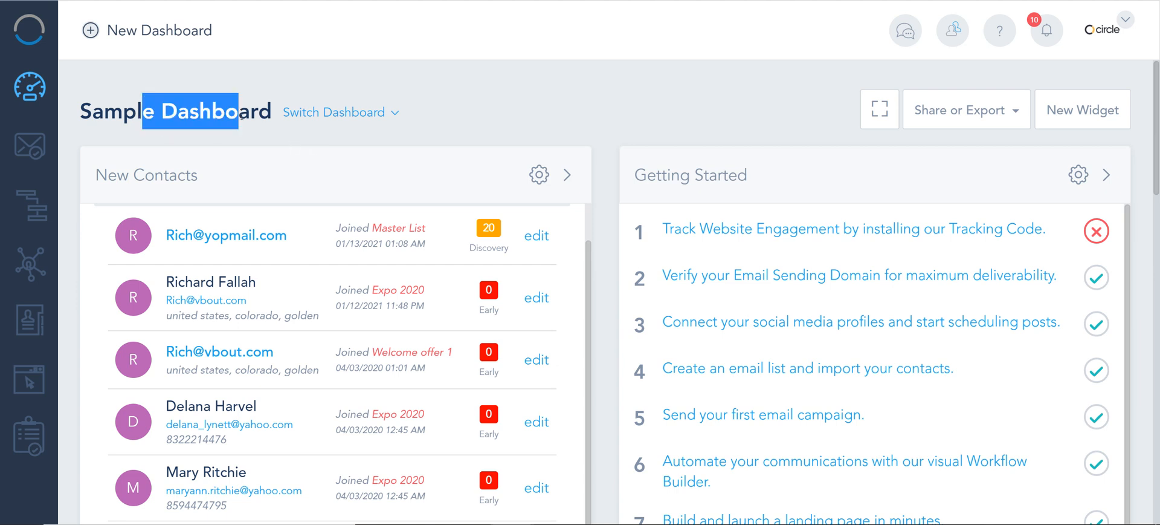
{"action": "left_click", "coordinate": [395, 113]}
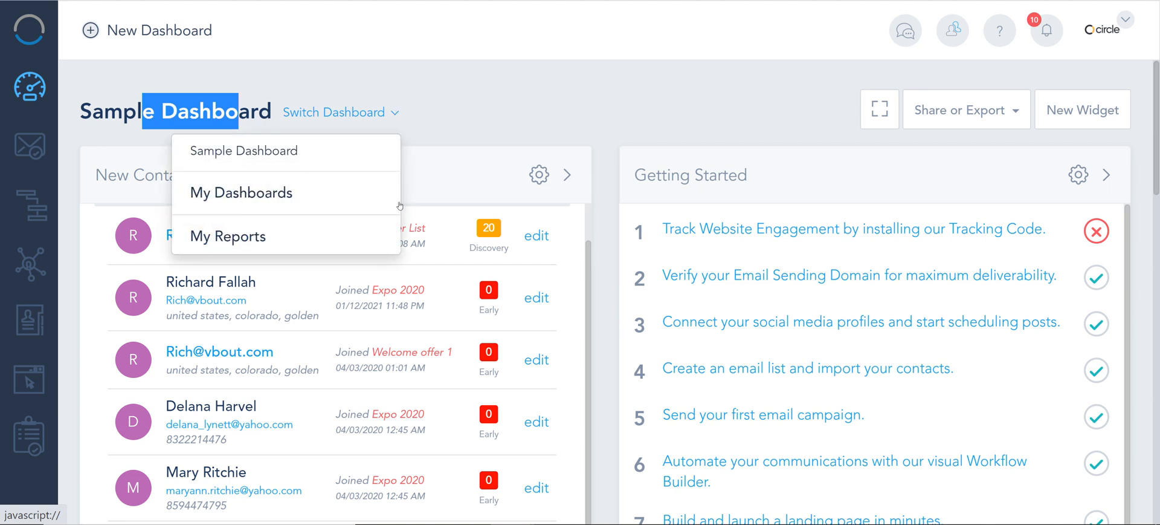
{"action": "left_click", "coordinate": [968, 111]}
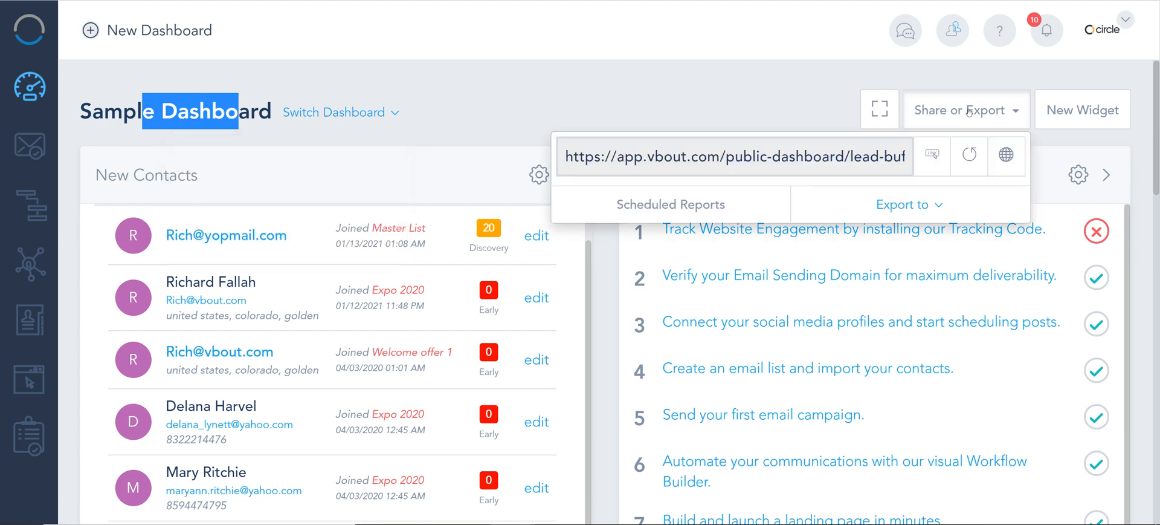
{"action": "left_click_drag", "start_coordinate": [663, 154], "coordinate": [912, 156]}
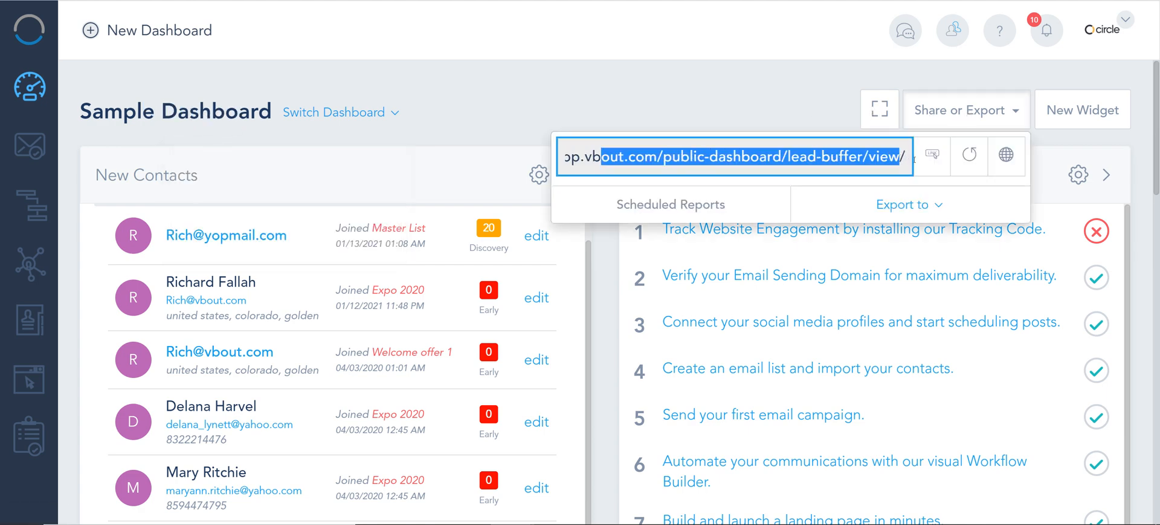
Step: Display the library of new widgets and look through it and the existing dashboard widgets
{"action": "left_click", "coordinate": [1095, 109]}
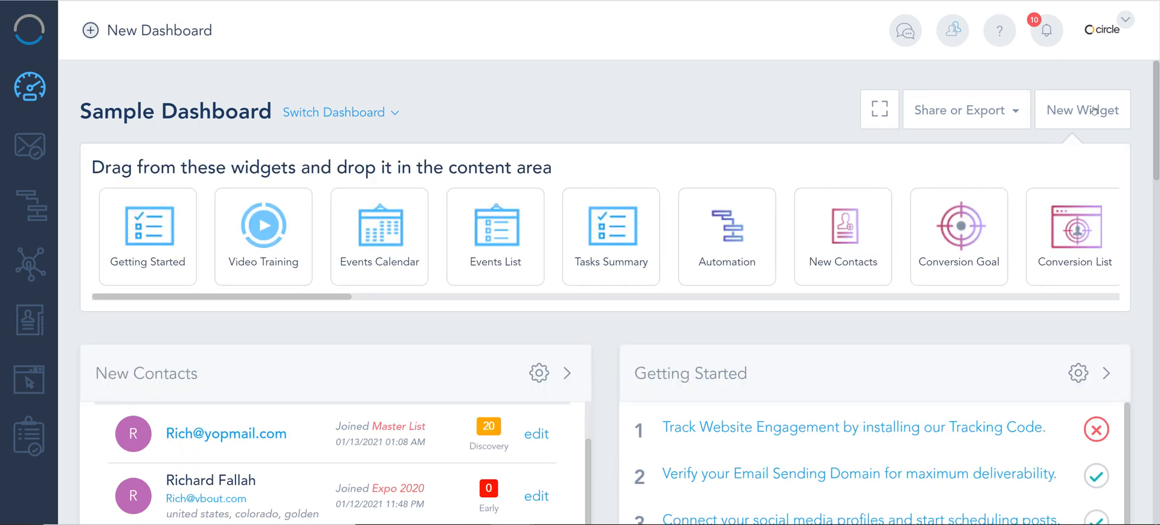
{"action": "left_click_drag", "start_coordinate": [347, 297], "coordinate": [270, 302]}
{"action": "scroll", "coordinate": [641, 332], "scroll_direction": "down", "scroll_amount": 5}
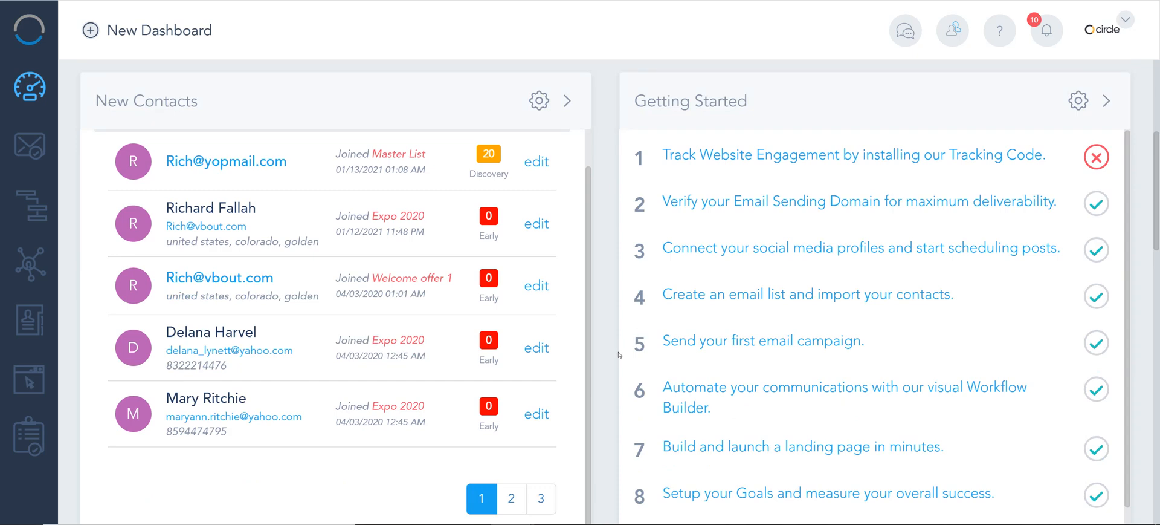
Step: View the New Contacts widget at full width, restore its size, and check its settings options
{"action": "left_click", "coordinate": [566, 101]}
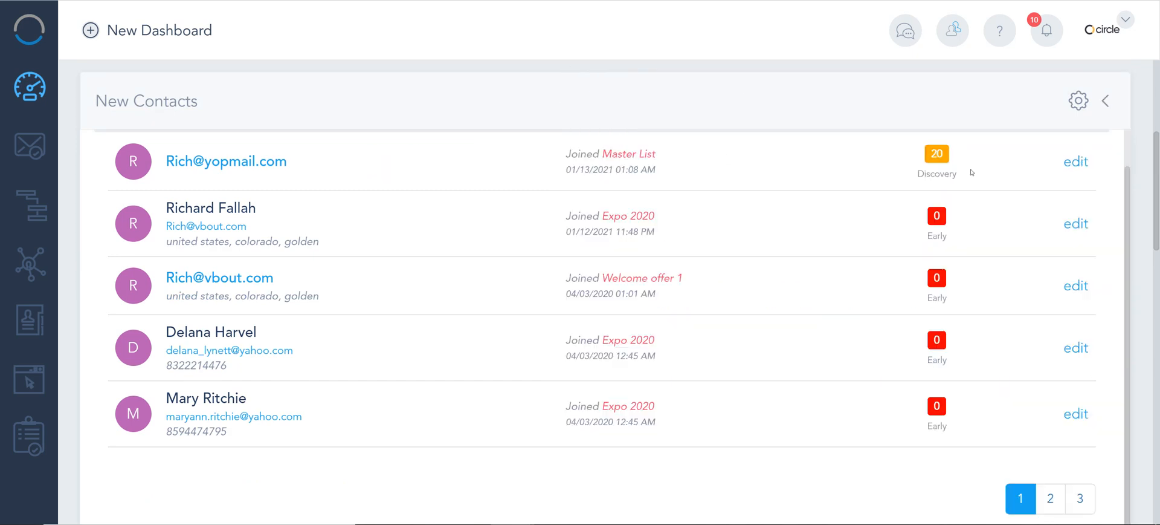
{"action": "left_click", "coordinate": [1104, 101]}
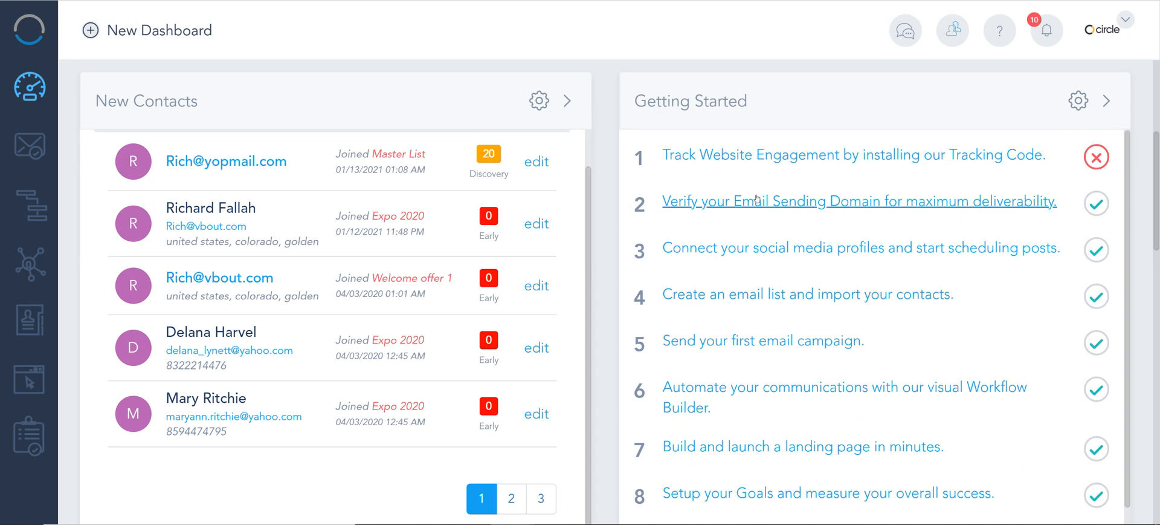
{"action": "left_click", "coordinate": [536, 101]}
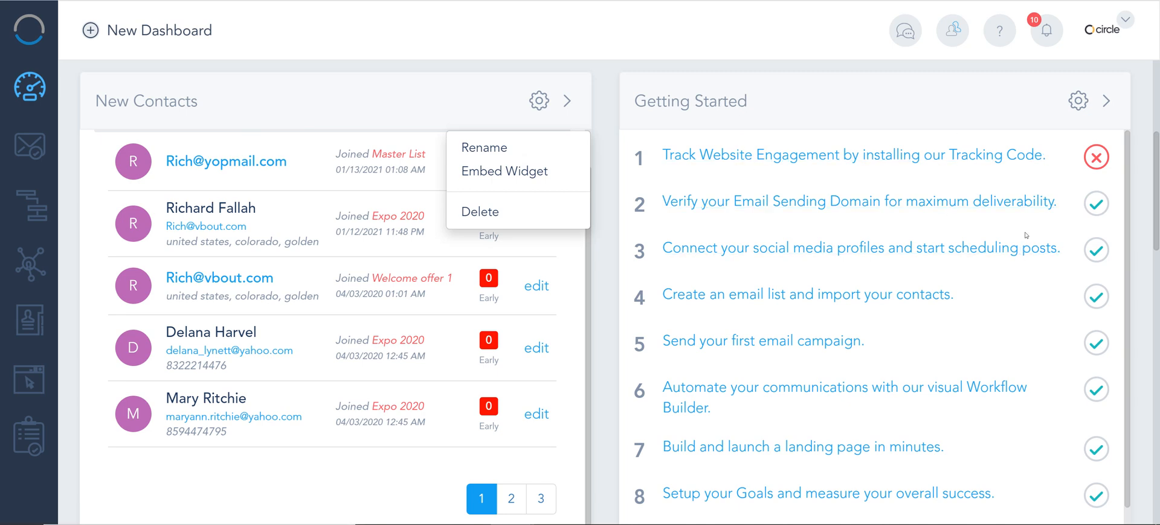
{"action": "scroll", "coordinate": [1030, 236], "scroll_direction": "down", "scroll_amount": 1}
{"action": "scroll", "coordinate": [1031, 236], "scroll_direction": "up", "scroll_amount": 5}
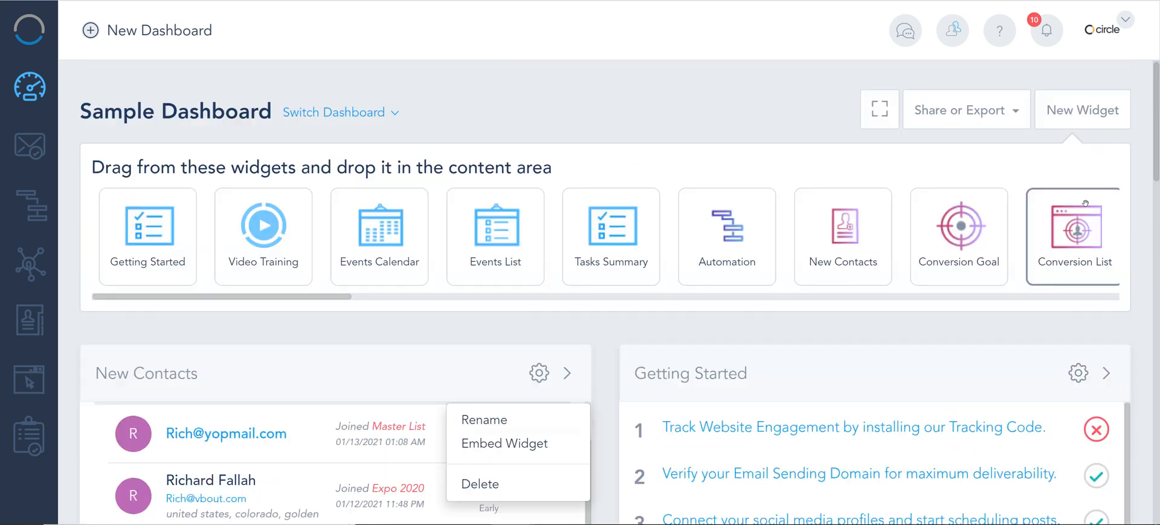
Step: Delete the Getting Started widget from the Sample Dashboard and confirm the removal
{"action": "left_click", "coordinate": [1079, 373]}
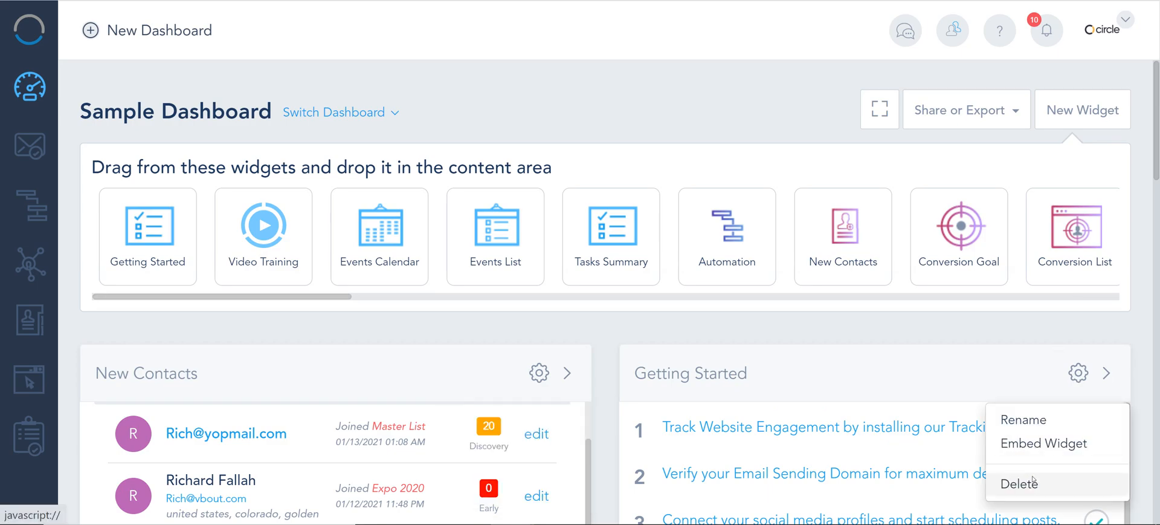
{"action": "left_click", "coordinate": [1030, 481]}
{"action": "left_click", "coordinate": [835, 174]}
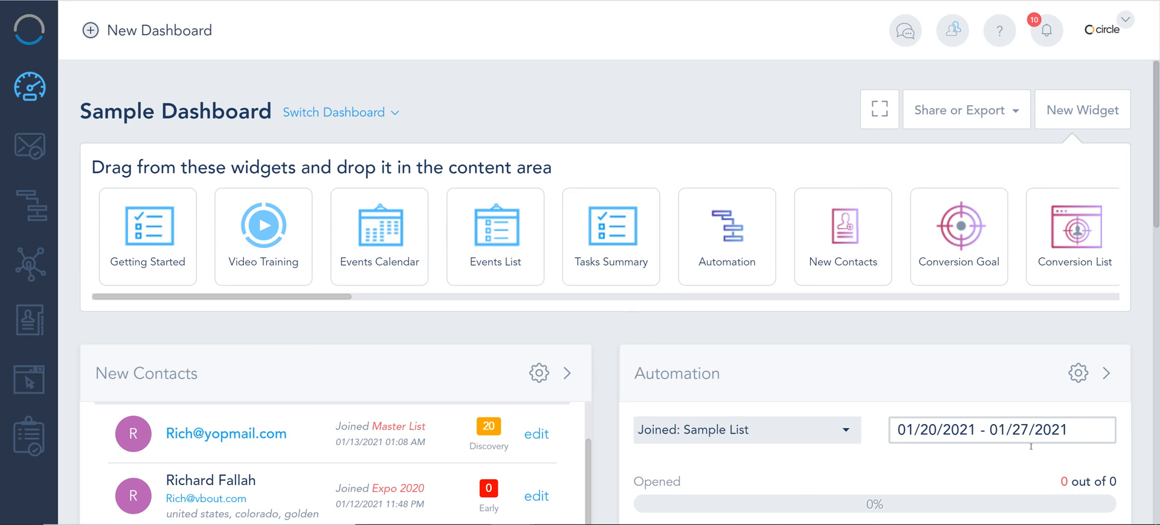
Step: Add a Getting Started widget to the dashboard's content area, keeping the title "Getting Started"
{"action": "left_click", "coordinate": [1075, 105]}
{"action": "left_click", "coordinate": [1084, 108]}
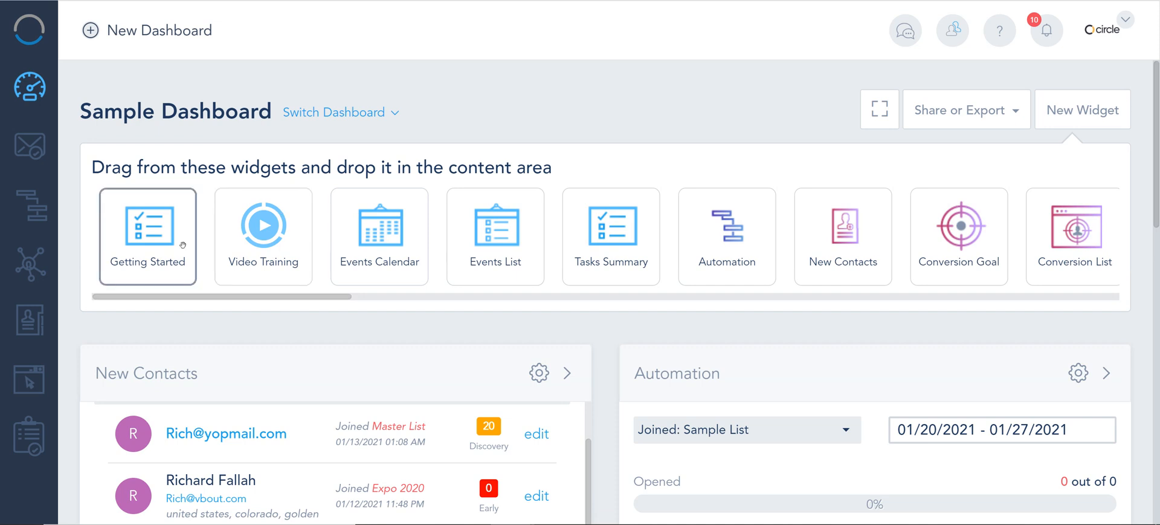
{"action": "left_click_drag", "start_coordinate": [177, 241], "coordinate": [544, 368]}
{"action": "left_click", "coordinate": [851, 243]}
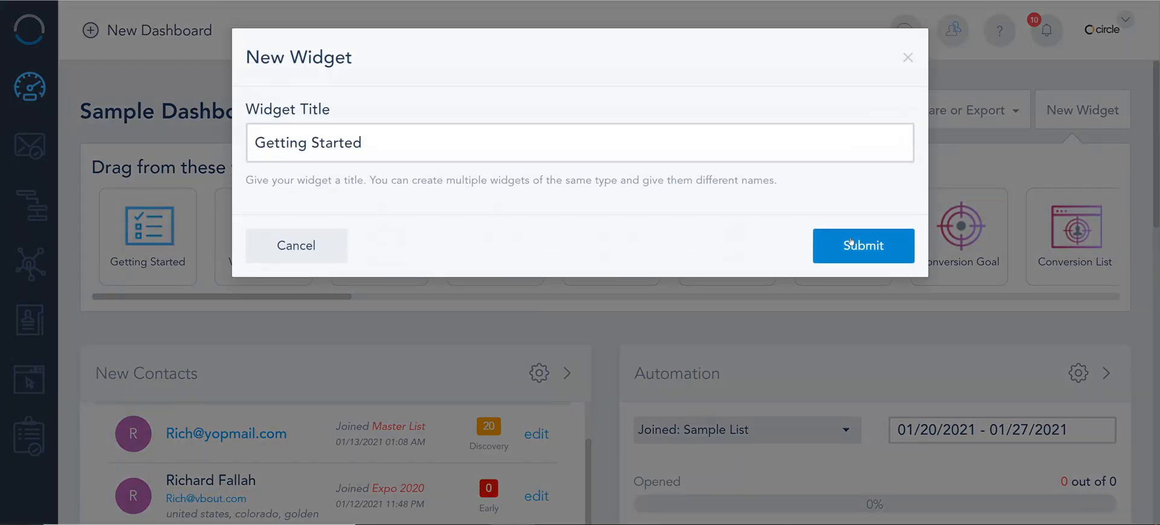
{"action": "scroll", "coordinate": [720, 383], "scroll_direction": "up", "scroll_amount": 15}
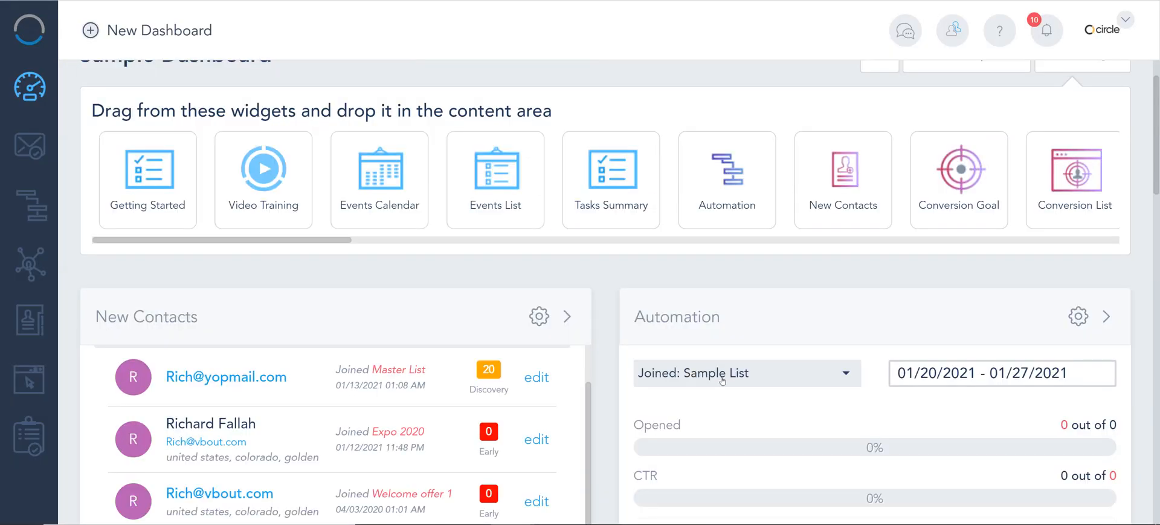
{"action": "scroll", "coordinate": [722, 380], "scroll_direction": "up", "scroll_amount": 1}
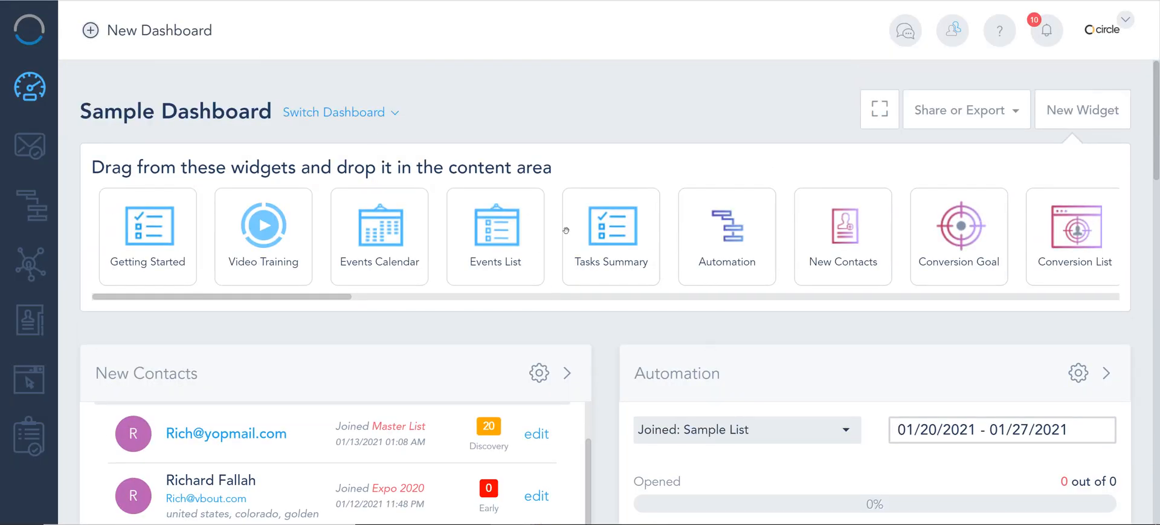
Step: Rename the Sample Dashboard as "Main Report" in the list of managed dashboards
{"action": "left_click", "coordinate": [391, 115]}
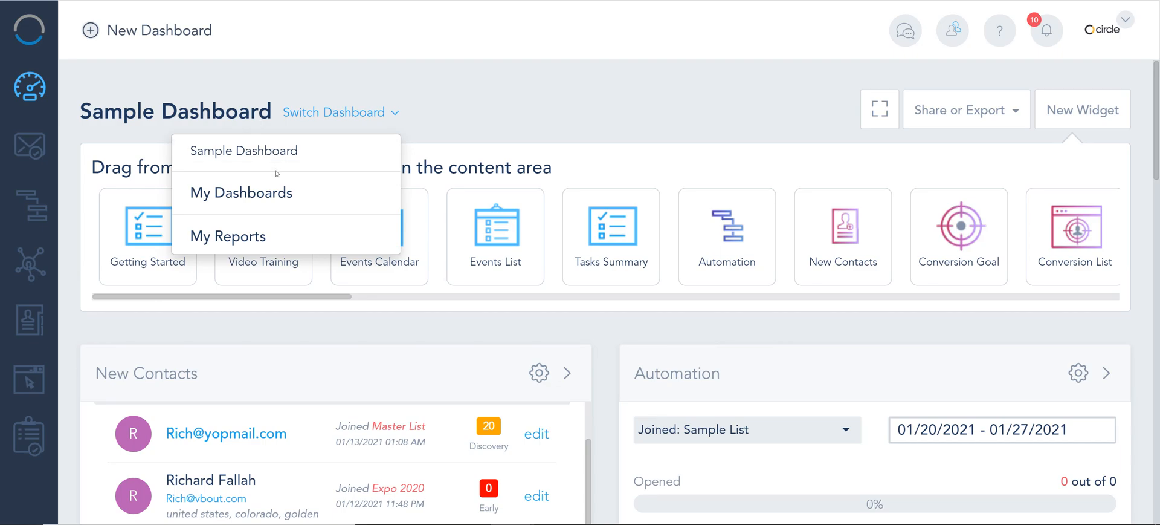
{"action": "left_click", "coordinate": [275, 192]}
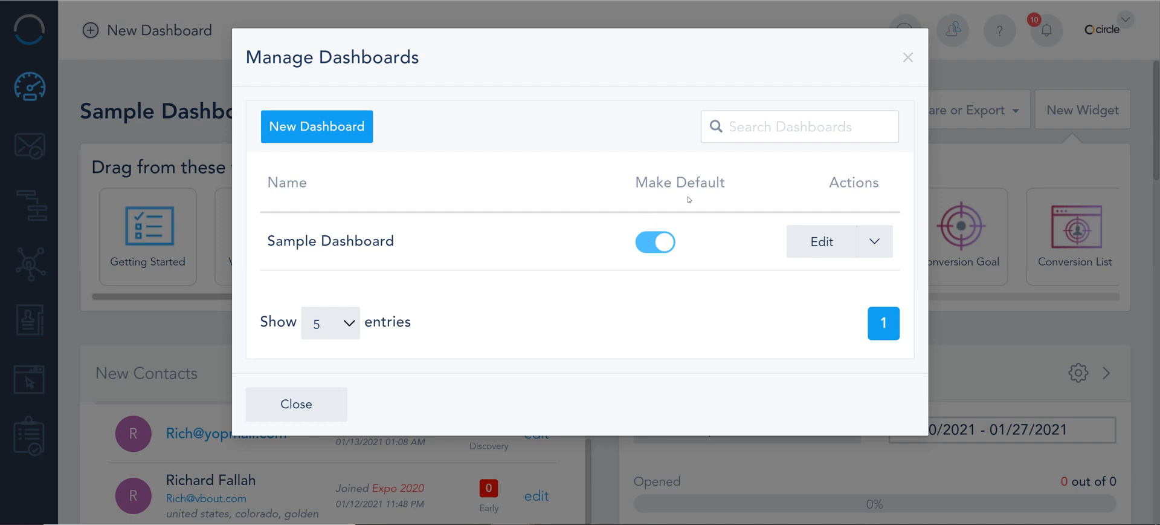
{"action": "left_click", "coordinate": [815, 247]}
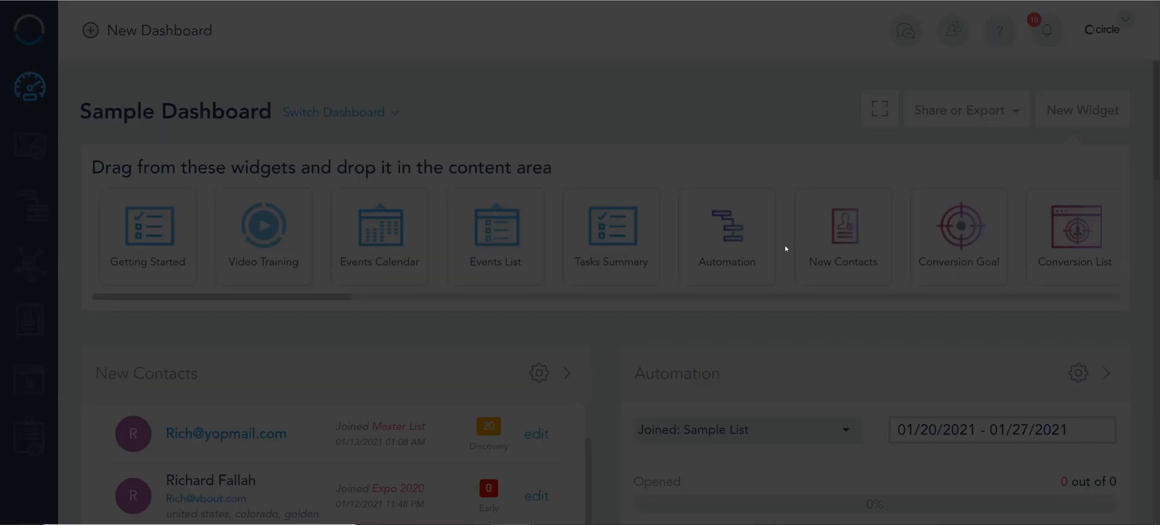
{"action": "left_click_drag", "start_coordinate": [474, 151], "coordinate": [254, 145]}
{"action": "type", "text": "Main Reprot"}
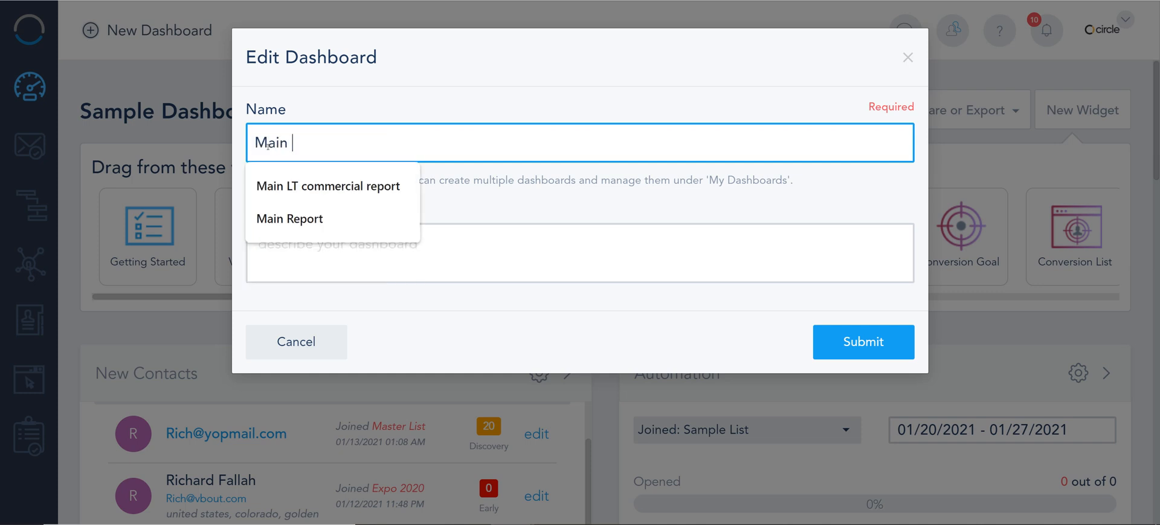
{"action": "key", "text": "BackSpace"}
{"action": "key", "text": "BackSpace"}
{"action": "key", "text": "BackSpace"}
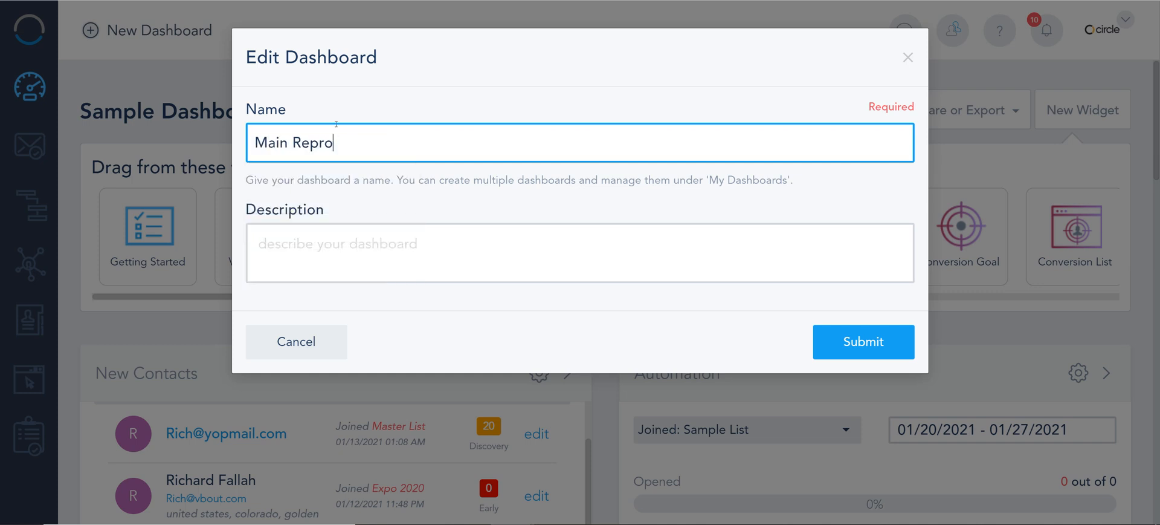
{"action": "type", "text": "ort"}
{"action": "left_click", "coordinate": [883, 350]}
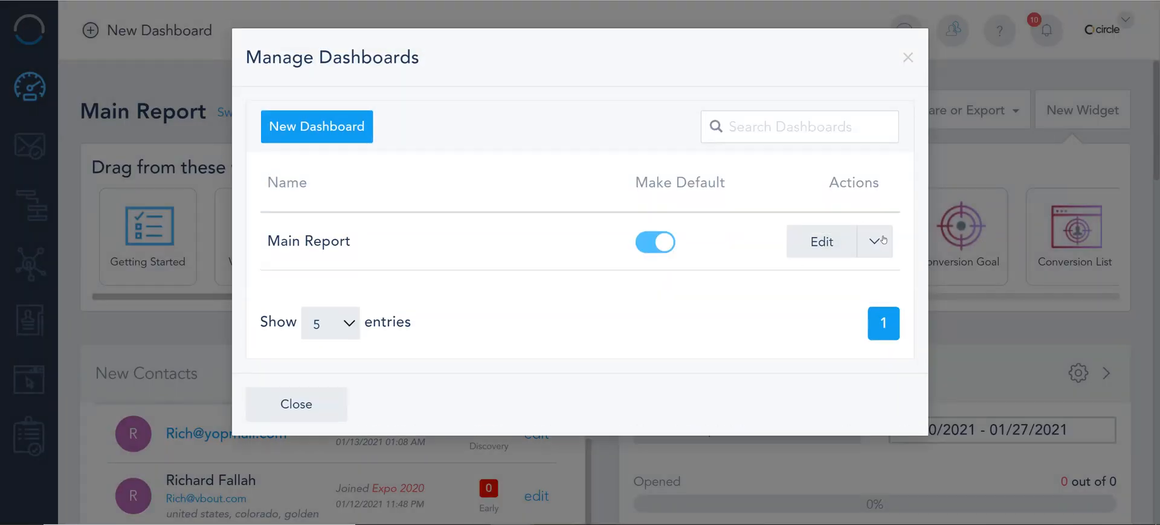
Step: Check which additional actions are available for the Main Report dashboard
{"action": "left_click", "coordinate": [884, 240]}
{"action": "left_click", "coordinate": [871, 248]}
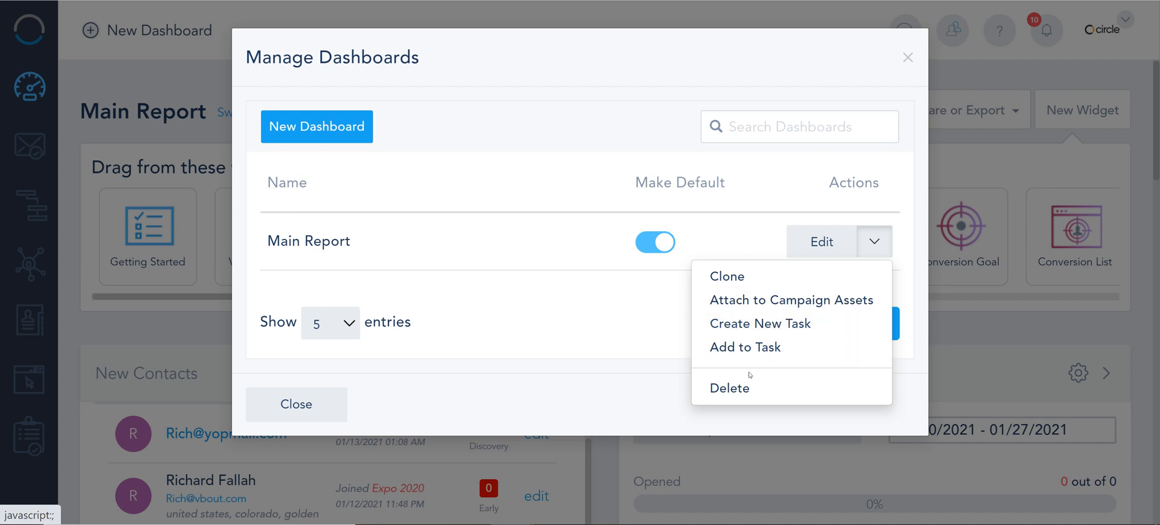
{"action": "left_click", "coordinate": [626, 322]}
Step: Start a new dashboard and name it "Paid Reports"
{"action": "left_click", "coordinate": [330, 138]}
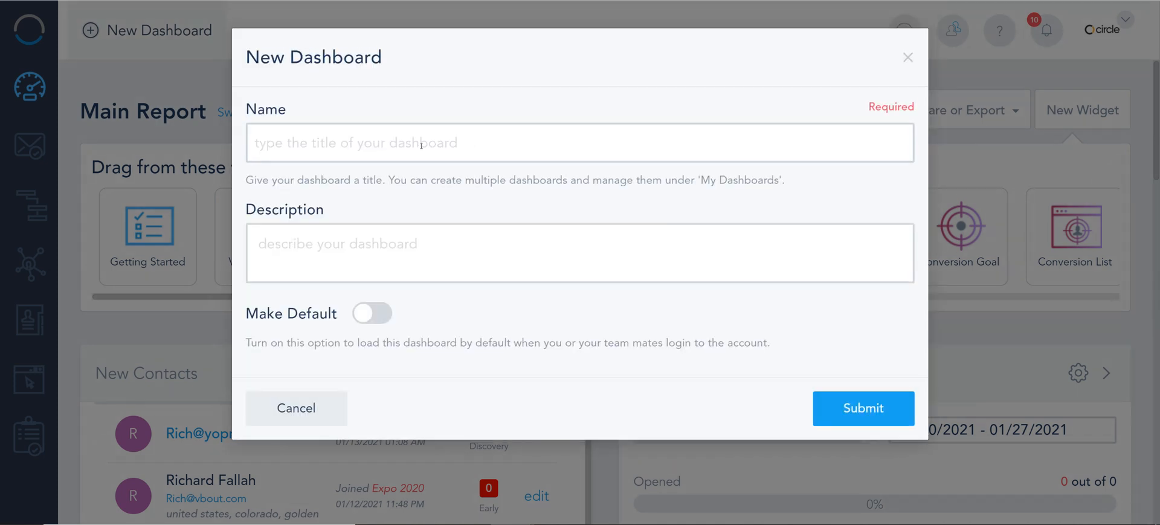
{"action": "left_click", "coordinate": [421, 145]}
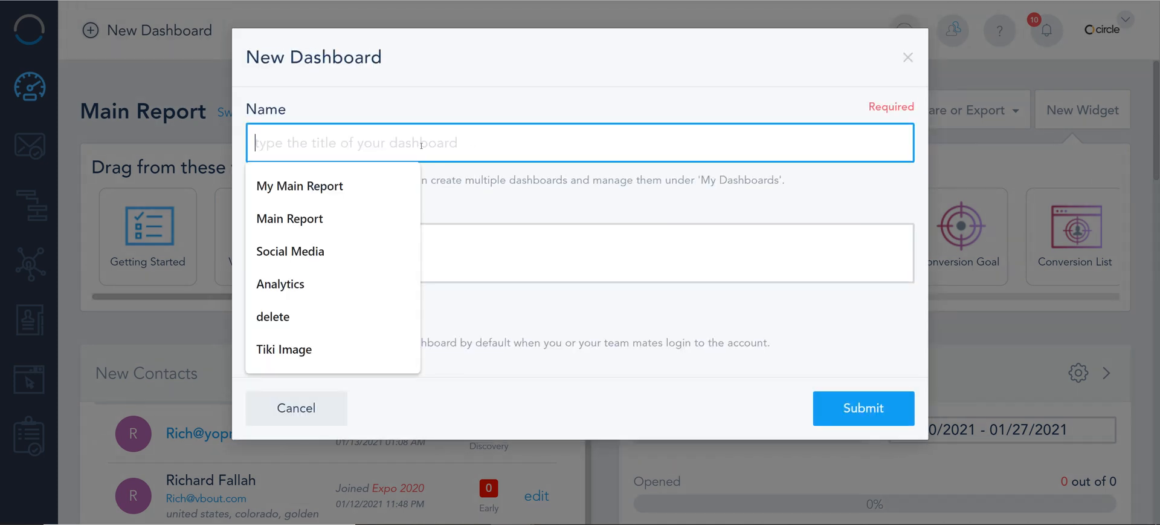
{"action": "type", "text": "Paid Repo"}
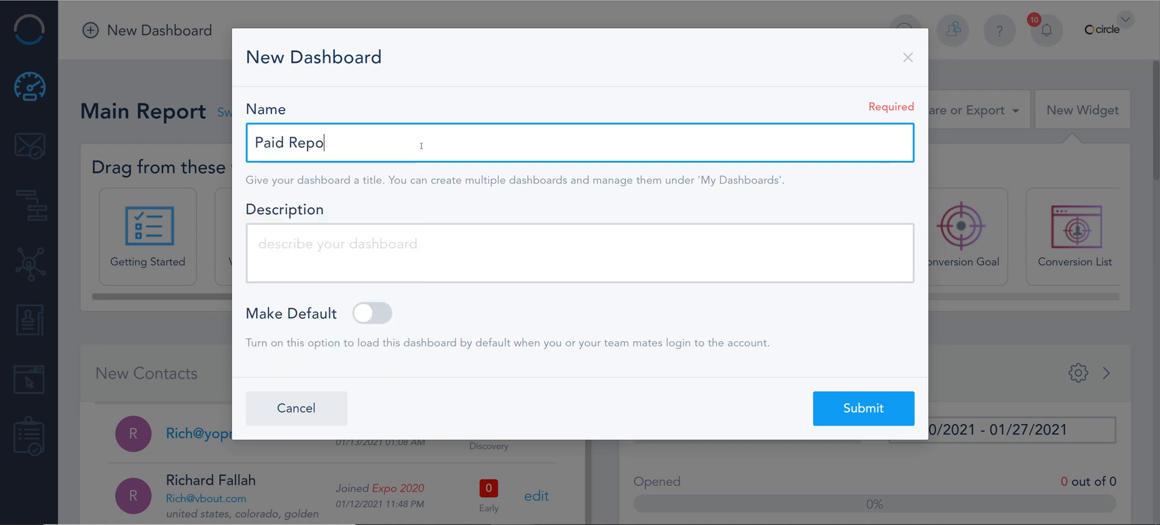
{"action": "type", "text": "rts"}
Step: Enter the dashboard description "All my FB and Adwords reports with attribution"
{"action": "left_click", "coordinate": [378, 237]}
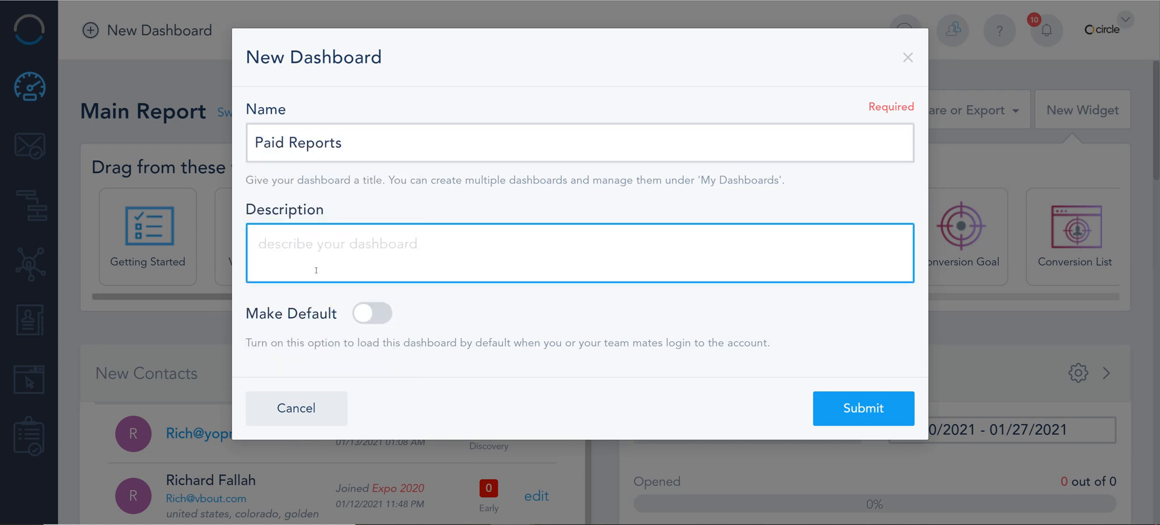
{"action": "type", "text": "Al"}
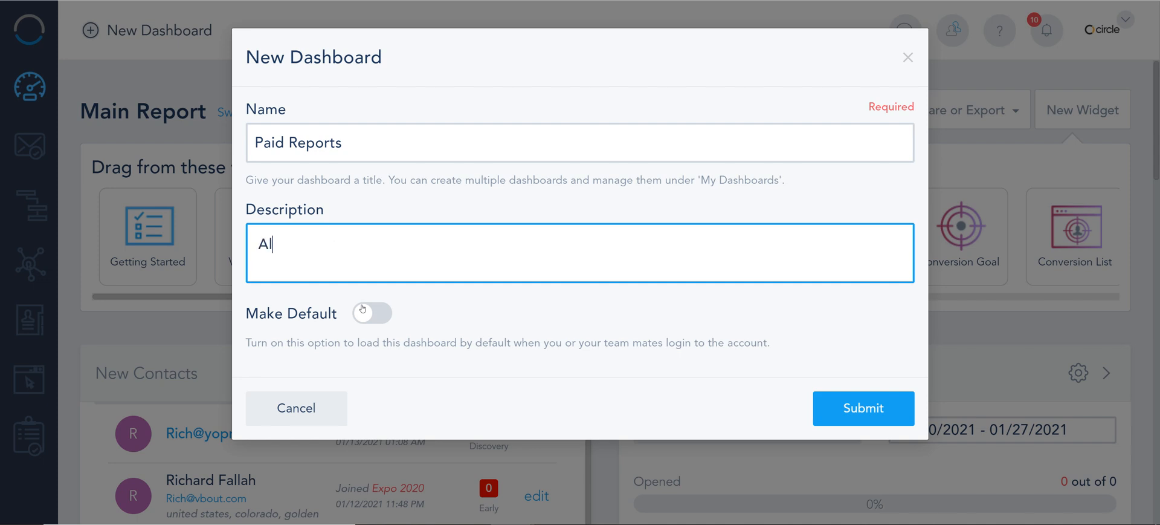
{"action": "type", "text": "l my FB and A"}
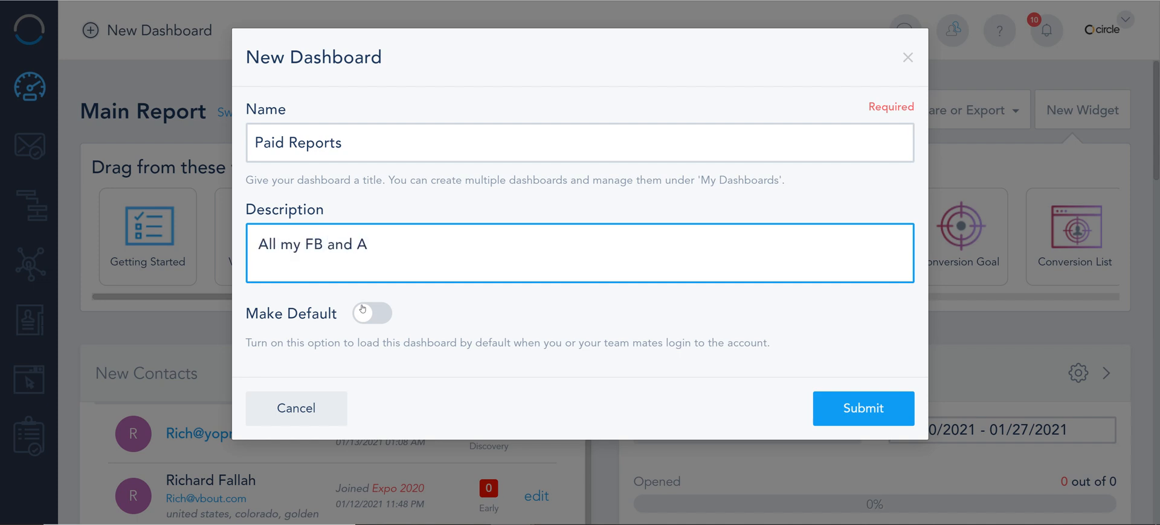
{"action": "type", "text": "Dwords reports"}
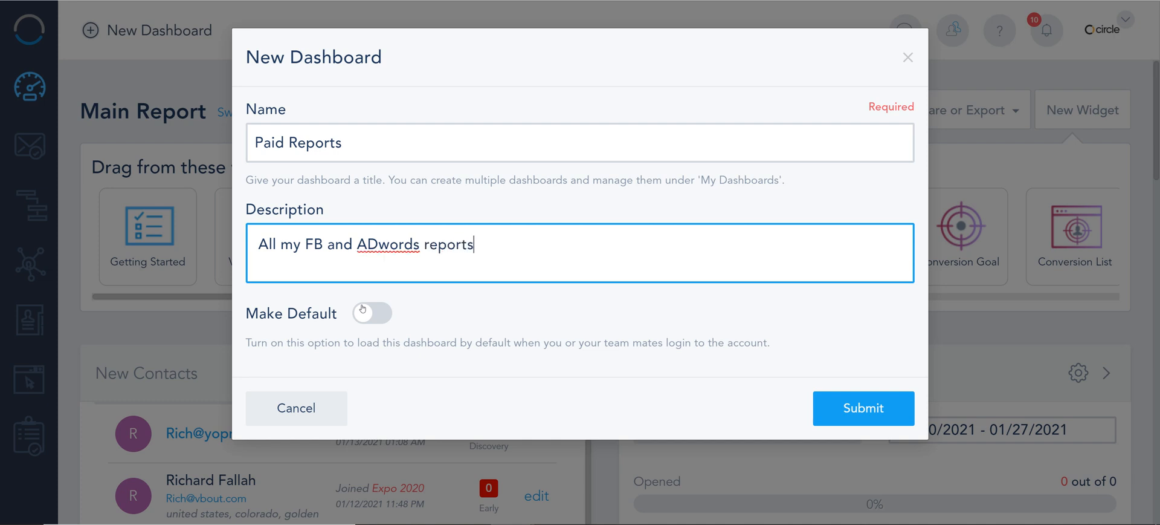
{"action": "type", "text": " with attribution"}
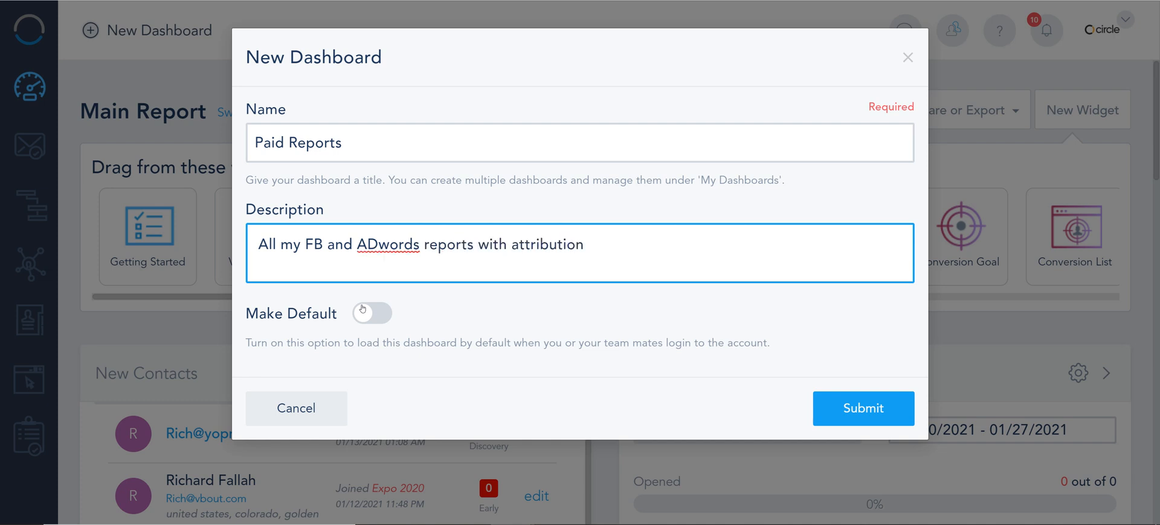
{"action": "left_click", "coordinate": [382, 242]}
{"action": "key", "text": "BackSpace"}
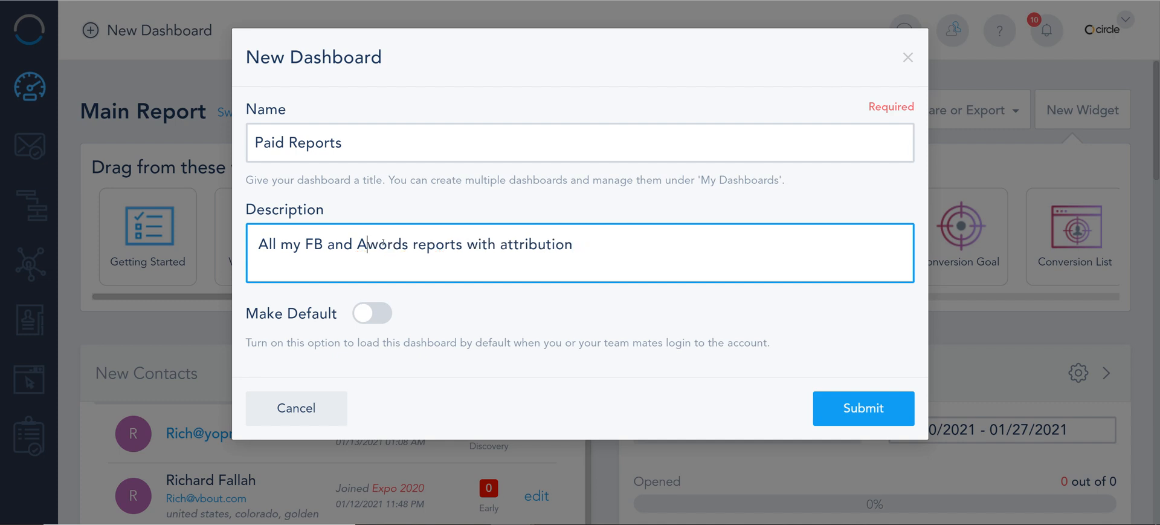
{"action": "type", "text": "d"}
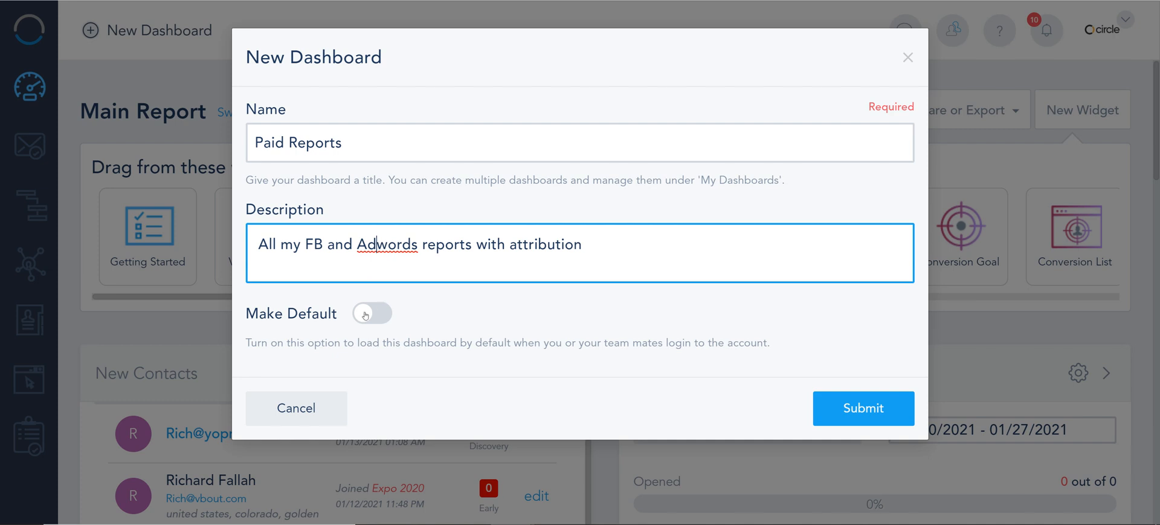
Step: Make the new Paid Reports dashboard the default, create it, and go to it
{"action": "left_click", "coordinate": [375, 309]}
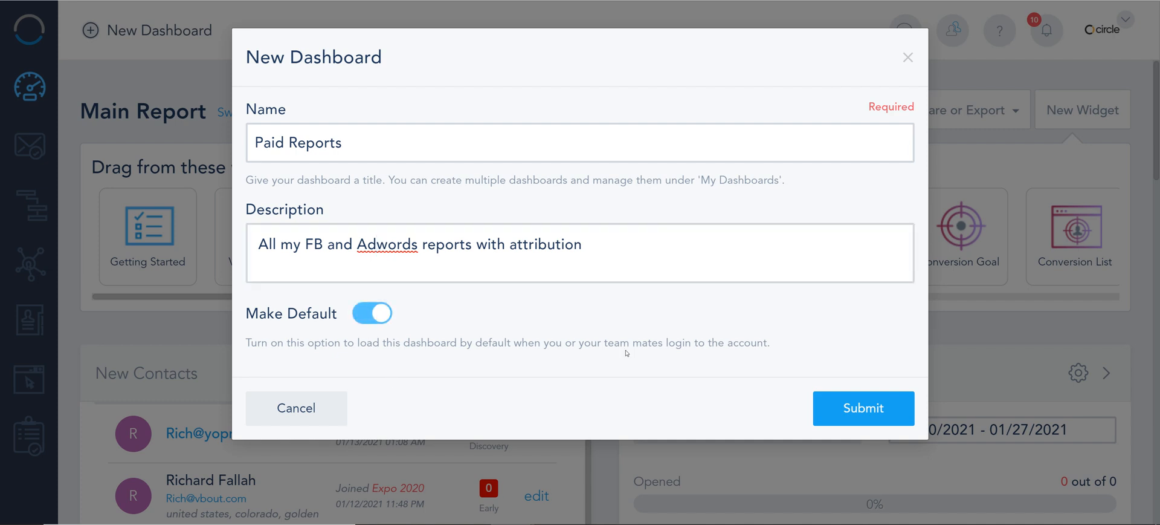
{"action": "left_click", "coordinate": [834, 400]}
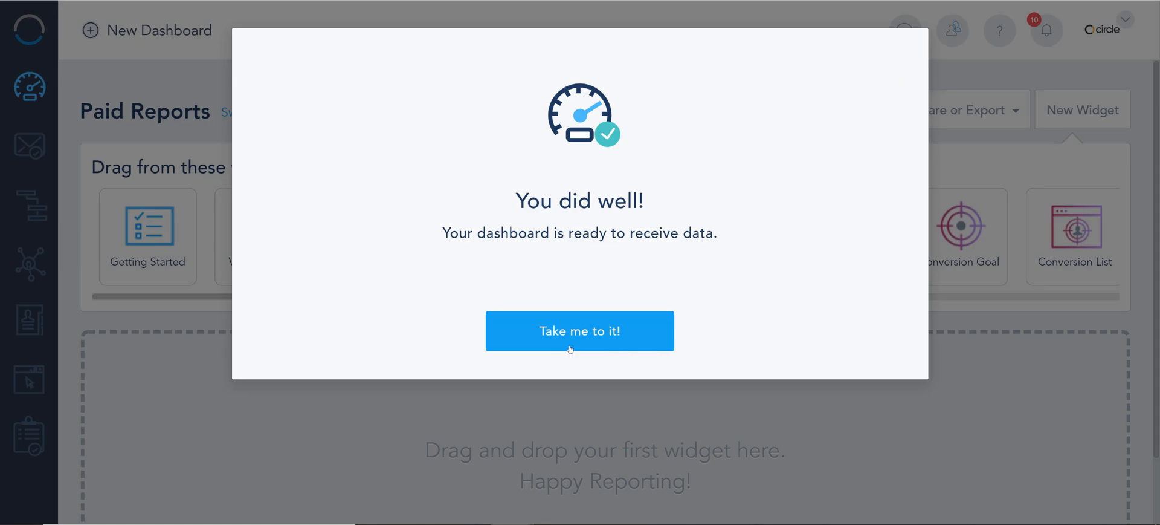
{"action": "left_click", "coordinate": [570, 349]}
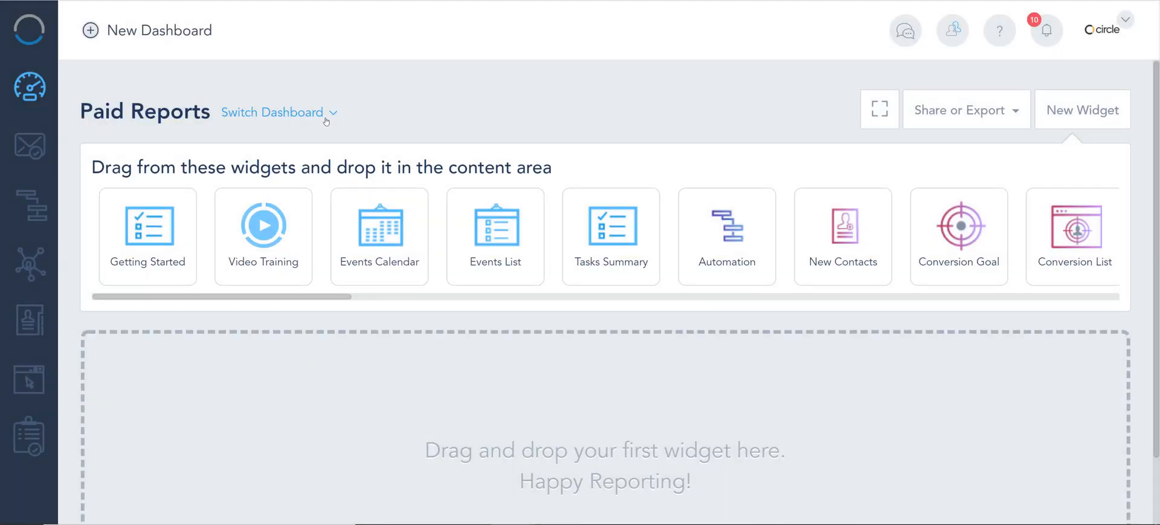
Step: Check the dashboard switching options and look over the widgets available for Paid Reports
{"action": "left_click", "coordinate": [320, 113]}
{"action": "left_click_drag", "start_coordinate": [340, 298], "coordinate": [228, 299]}
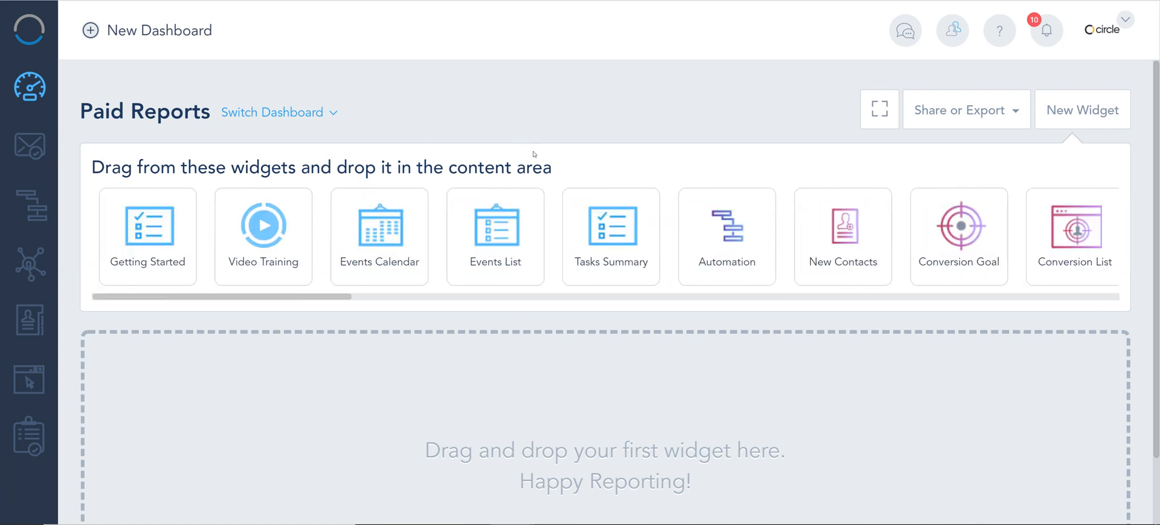